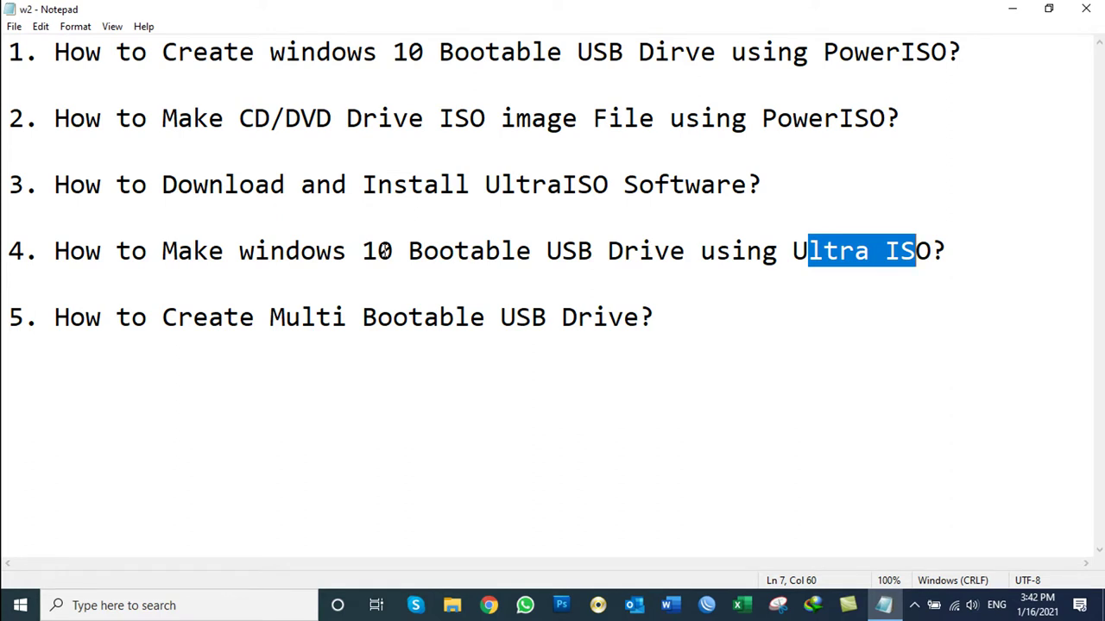
- Minimize the notes window, refresh the desktop, and launch UltraISO as administrator
left_click(1012, 8)
right_click(596, 124)
left_click(625, 171)
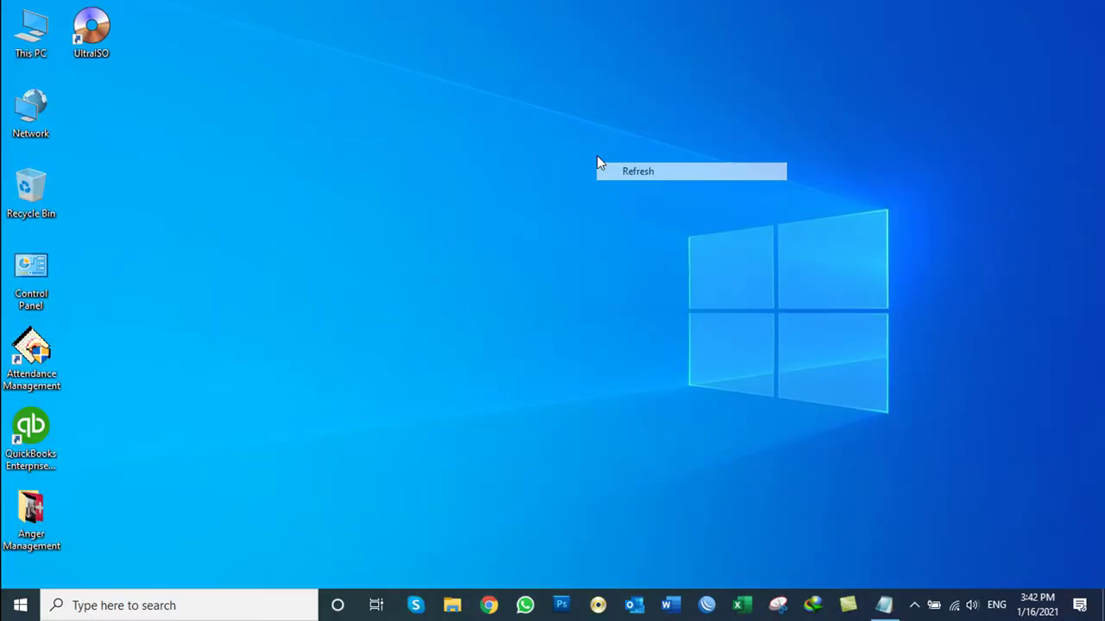
left_click(91, 37)
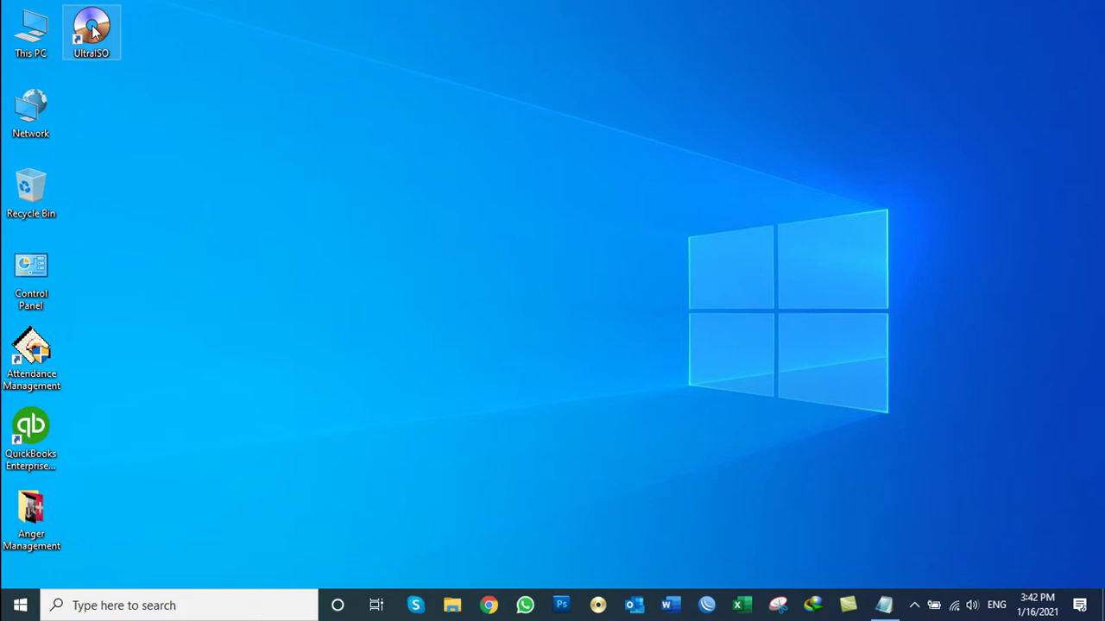
right_click(93, 29)
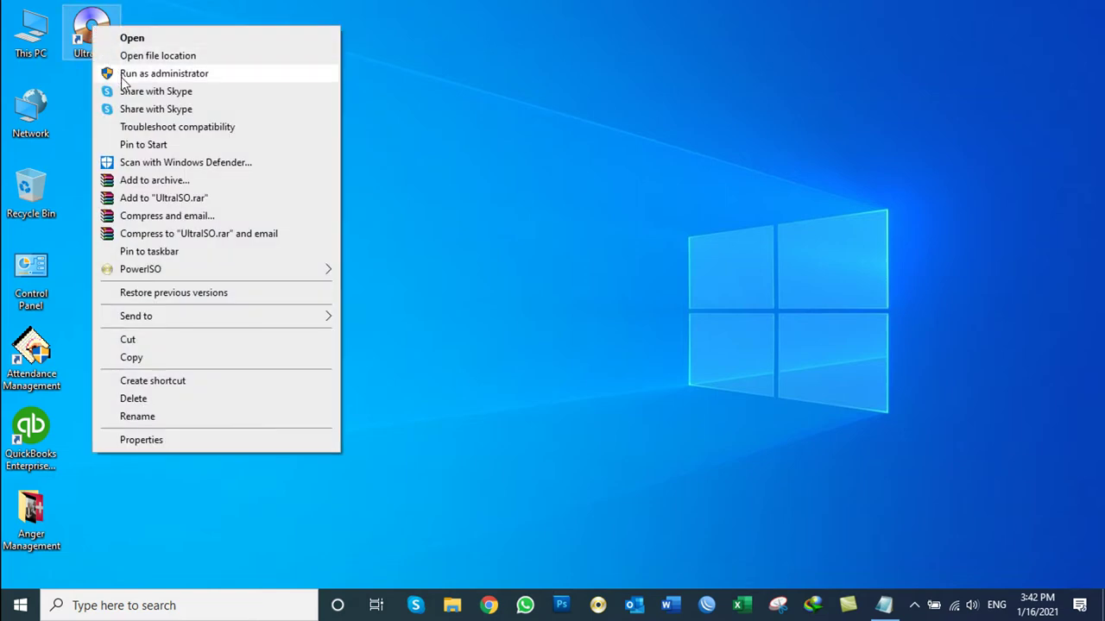
left_click(124, 76)
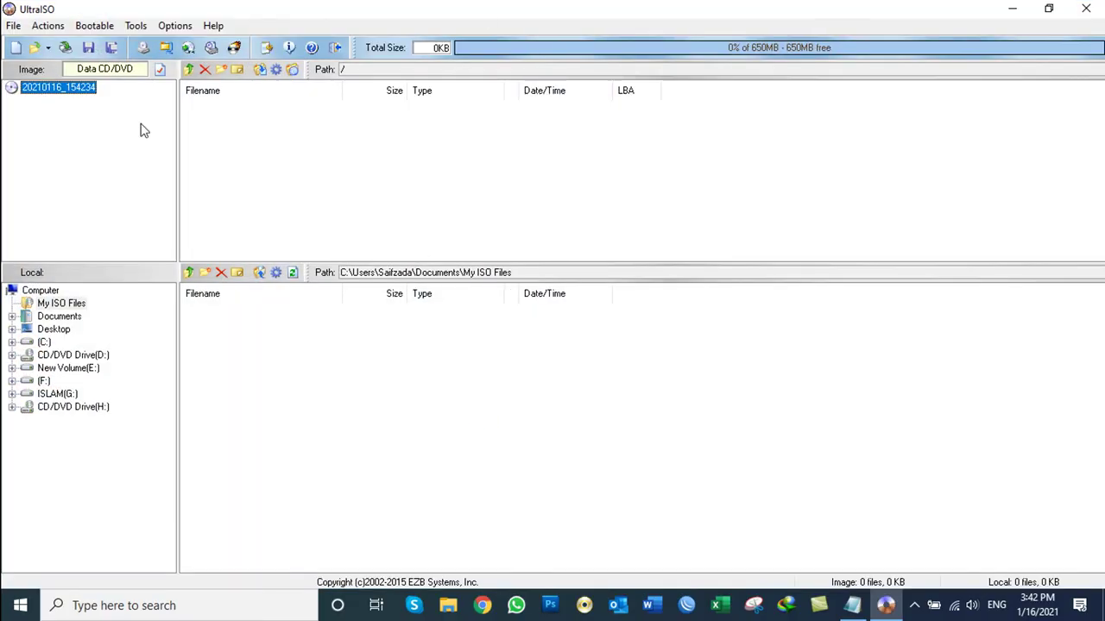
- Open the Win_10Pro_64BIT image file from the Windows Images folder
left_click(14, 25)
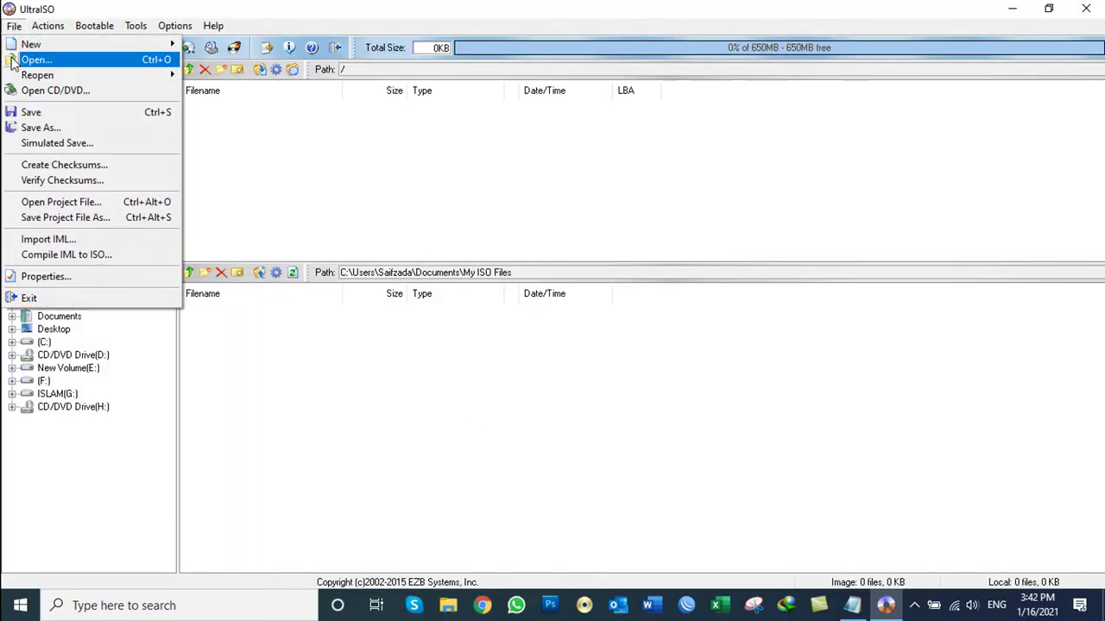
left_click(12, 61)
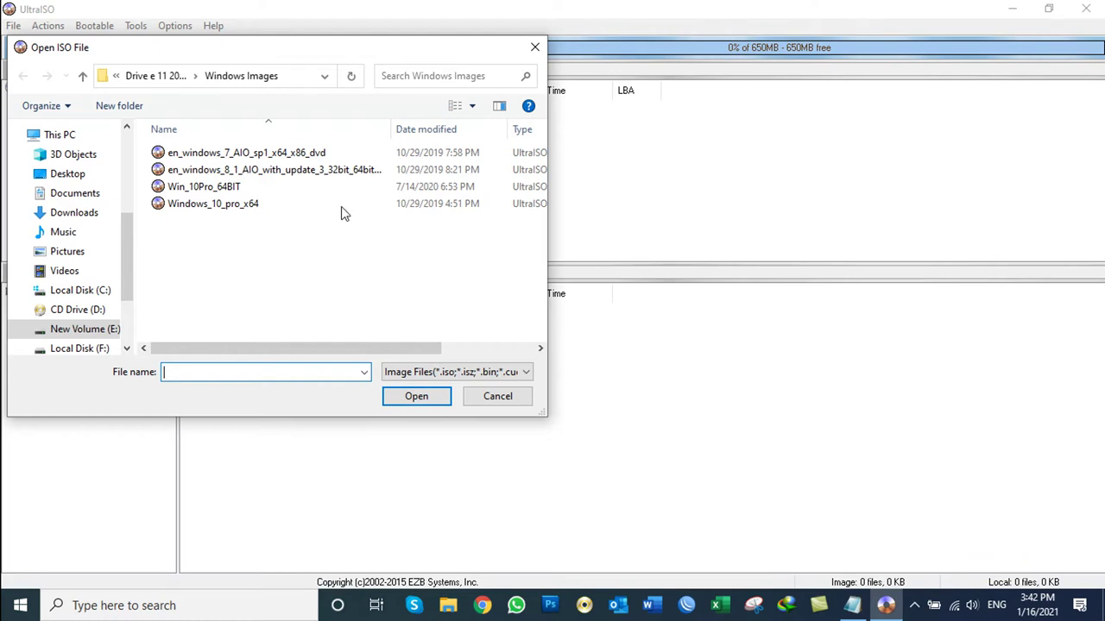
left_click(207, 187)
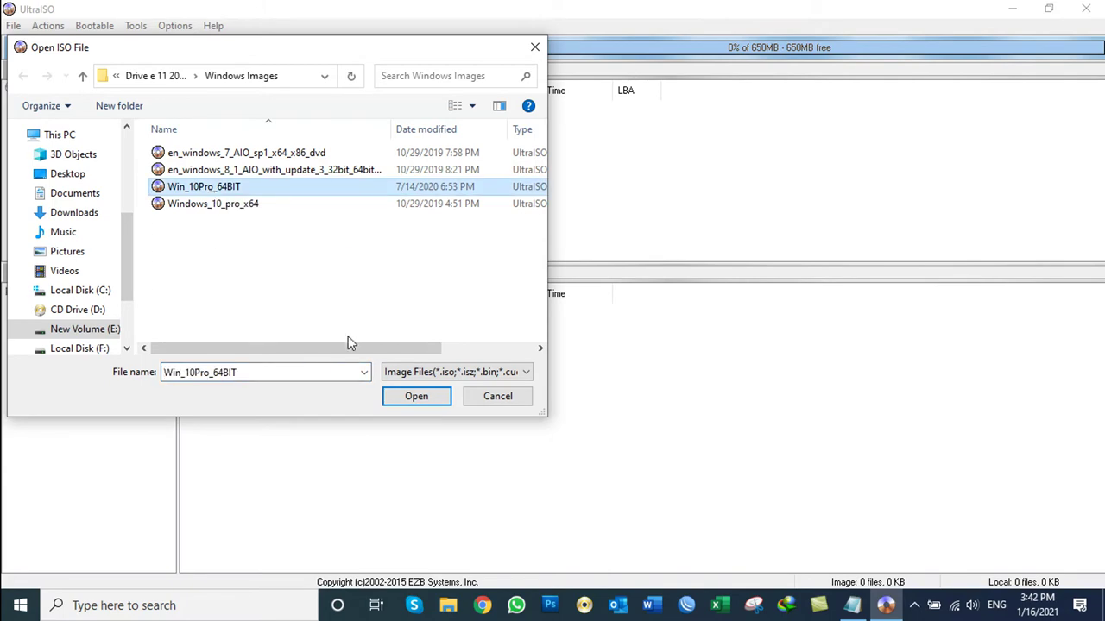
left_click(414, 398)
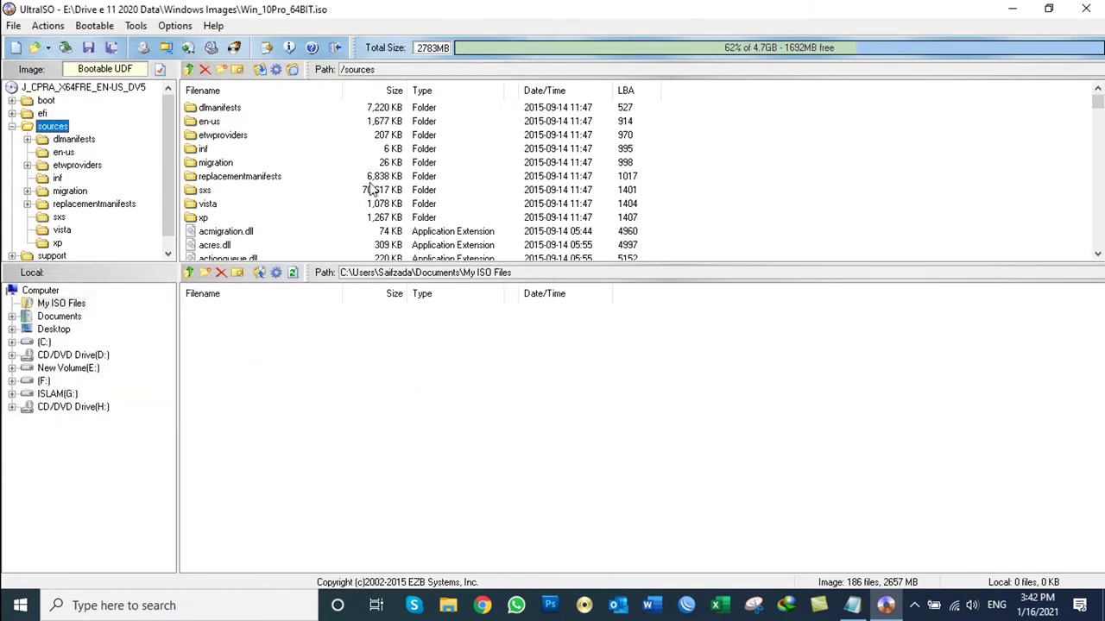
- Set up writing the disk image with the 31 GB USB drive G: as the target disk drive
left_click(93, 26)
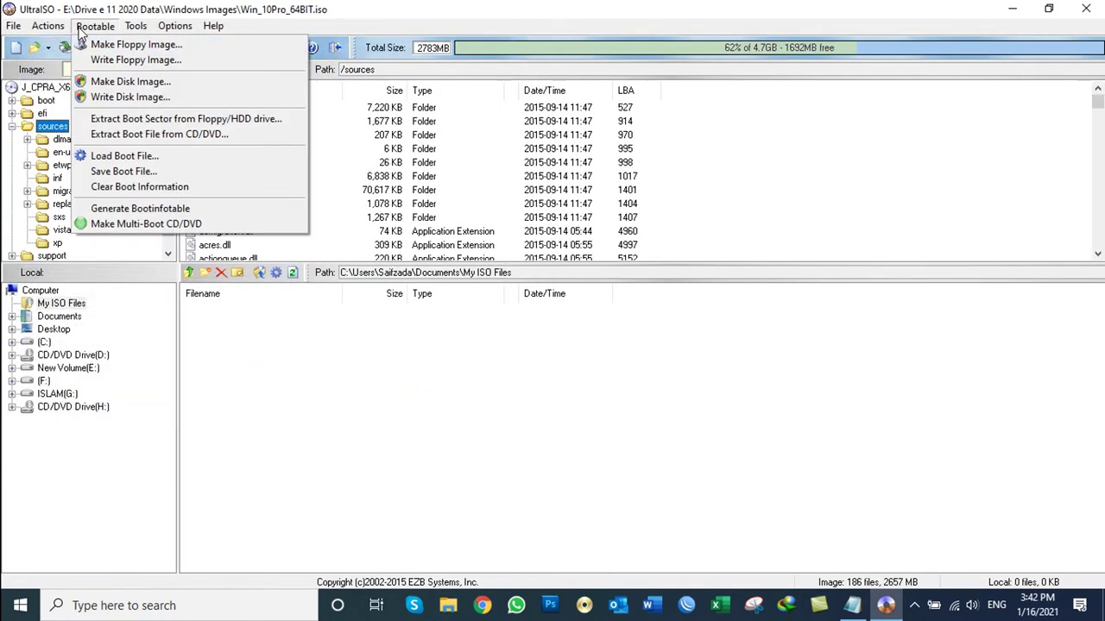
left_click(104, 97)
left_click_drag(299, 66, 621, 119)
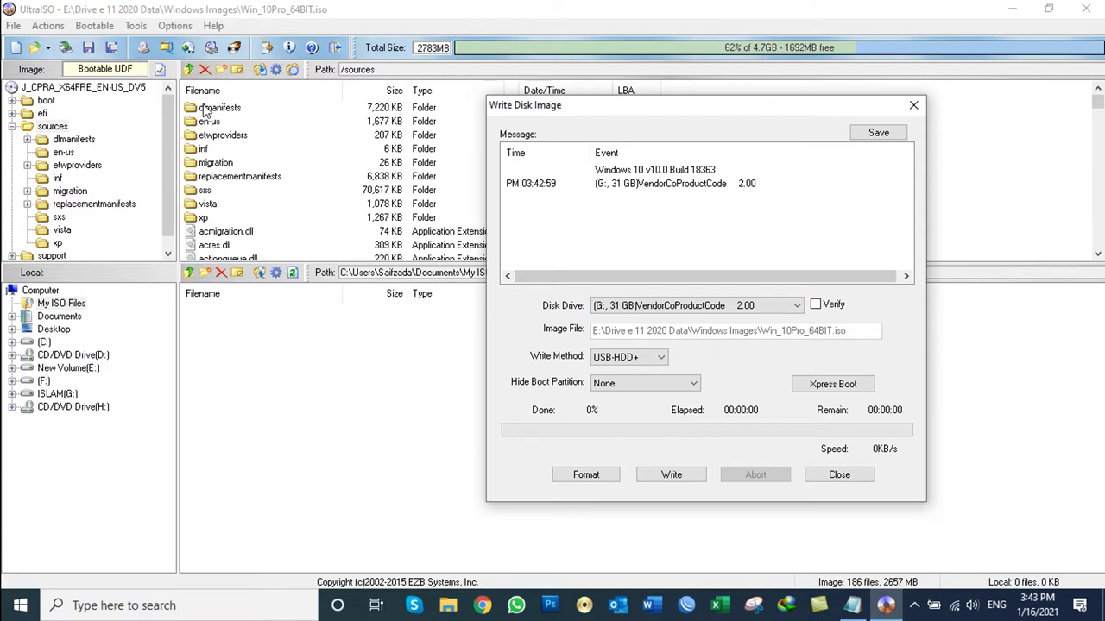
left_click(629, 311)
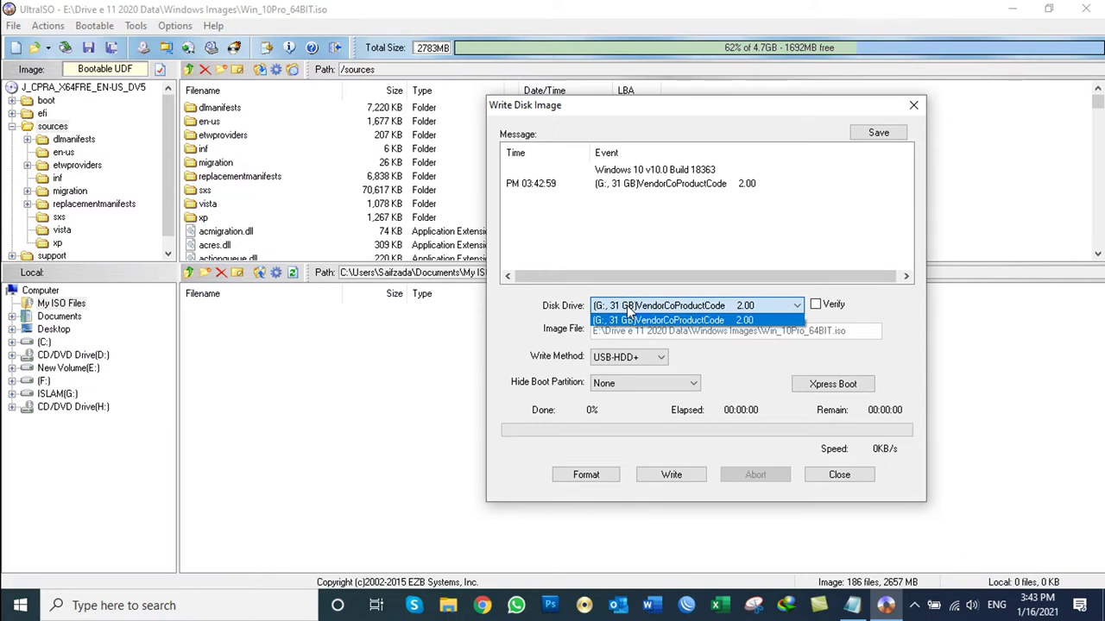
left_click(627, 307)
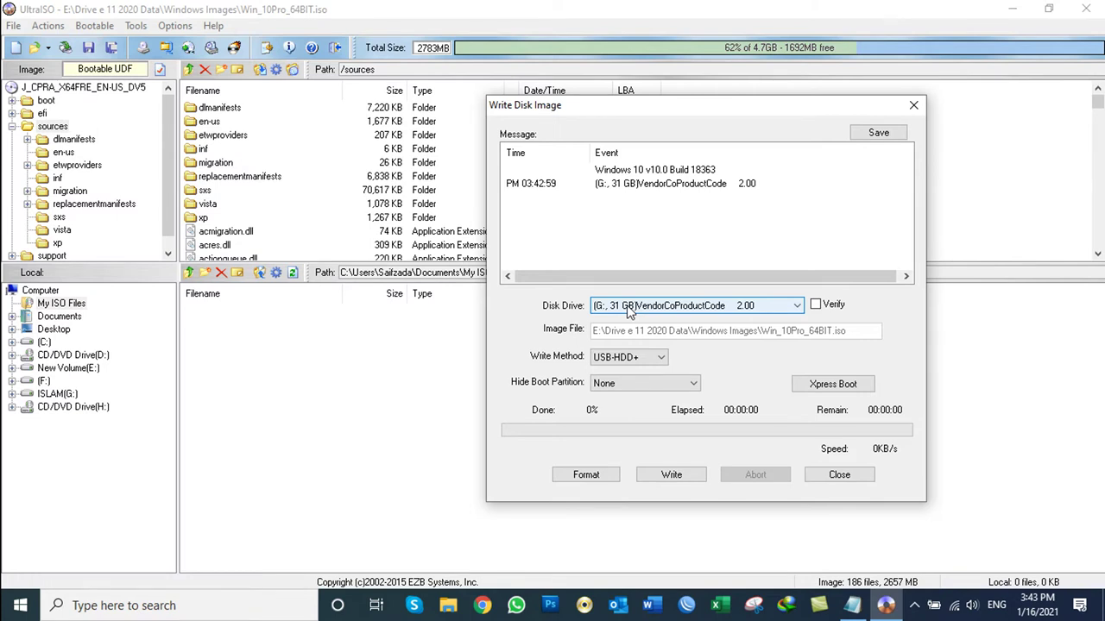
left_click(627, 307)
left_click(628, 307)
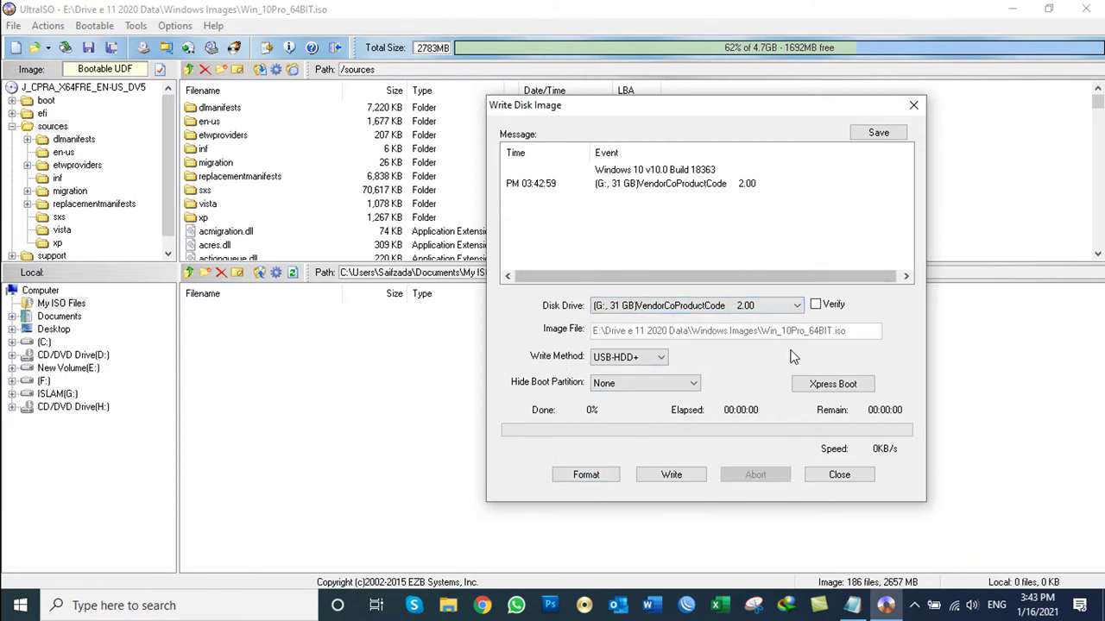
- Start writing the image to USB drive G:, agreeing to erase all data on it
left_click(671, 475)
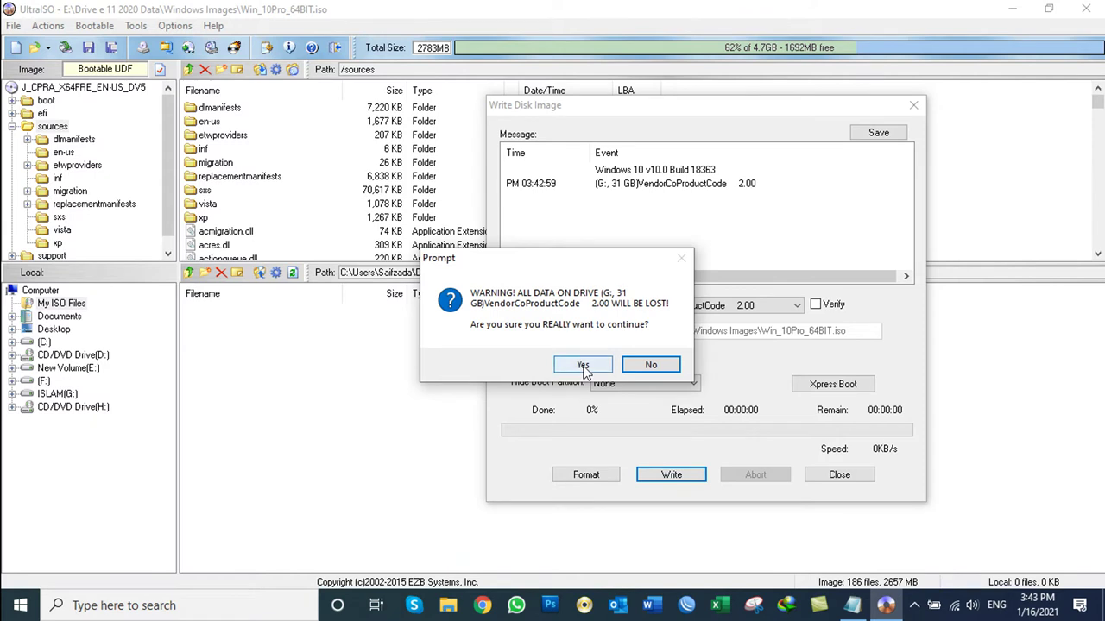
left_click_drag(542, 263, 432, 291)
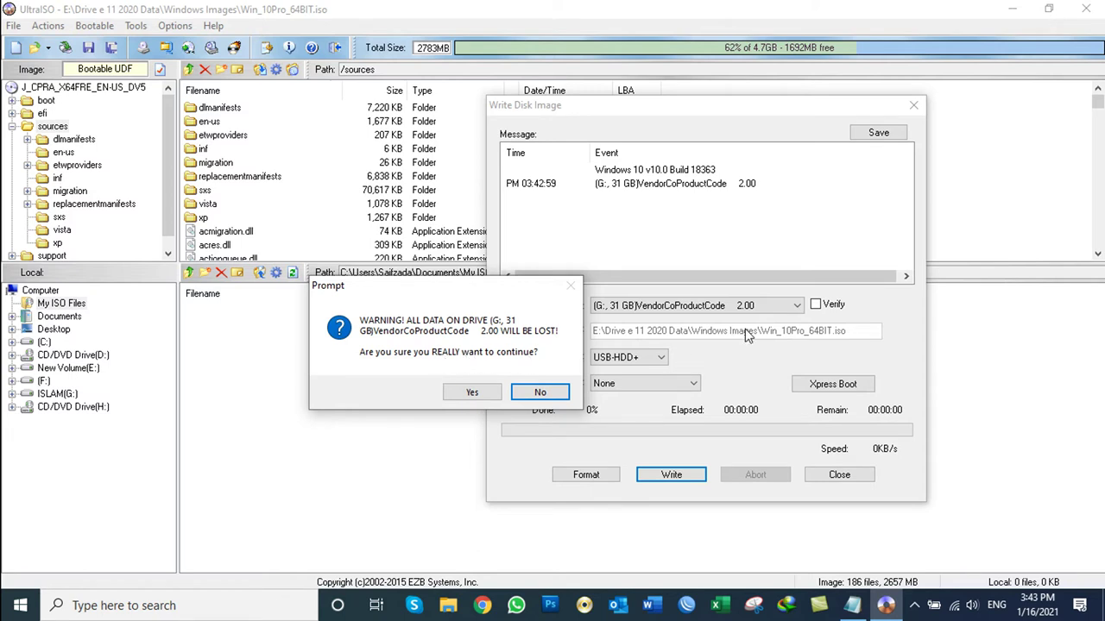
left_click(476, 391)
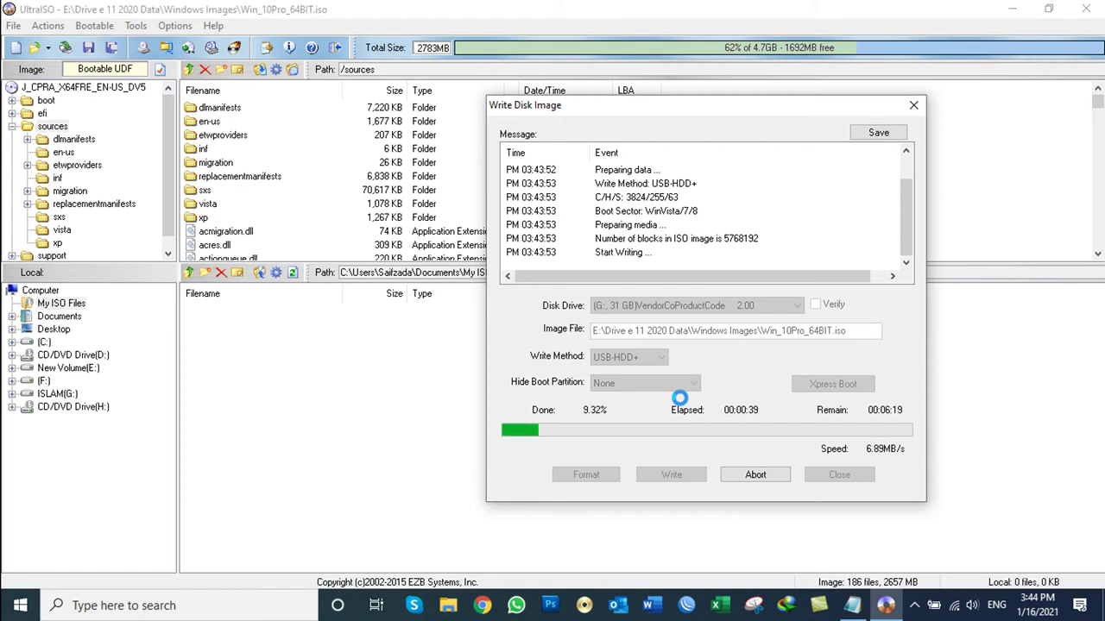
left_click(917, 607)
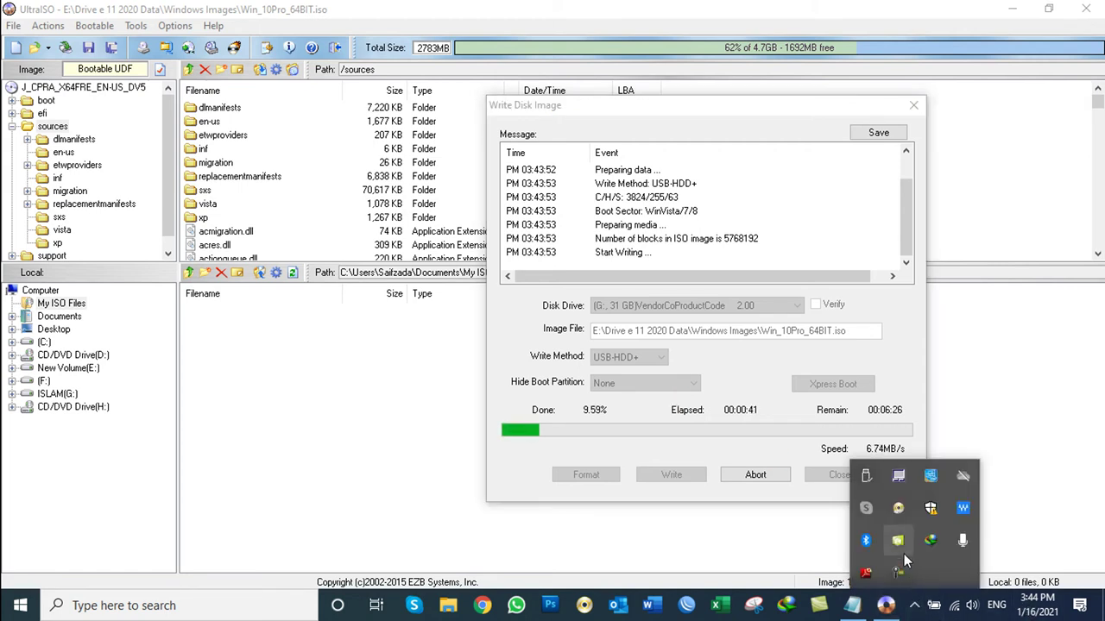
left_click(901, 570)
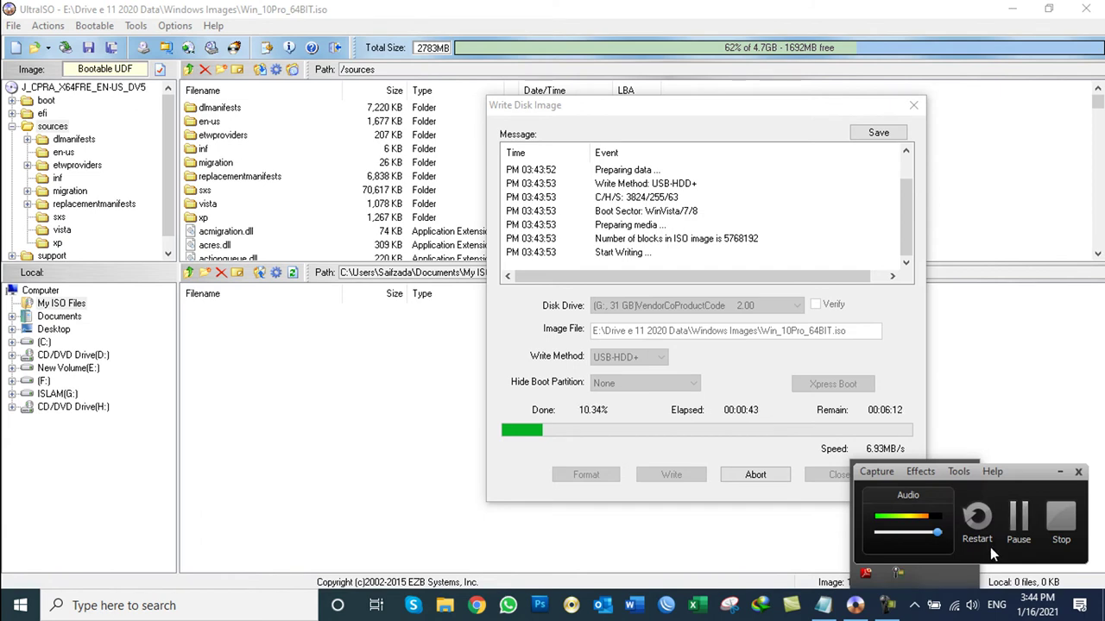
left_click(1019, 520)
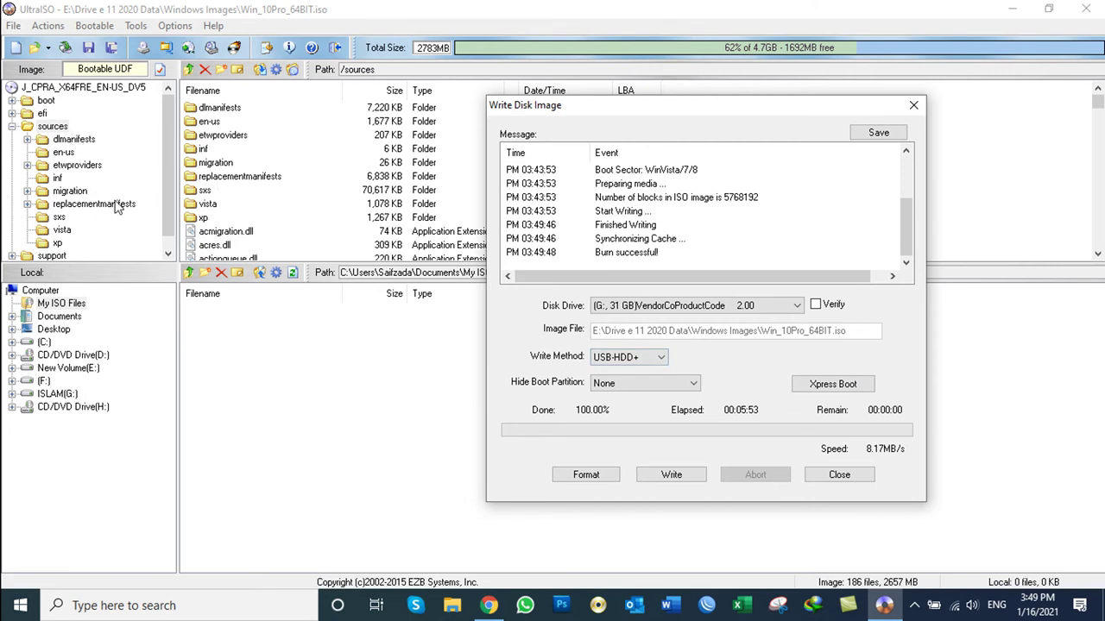
- Close the Write Disk Image dialog and exit UltraISO
left_click_drag(562, 114, 653, 118)
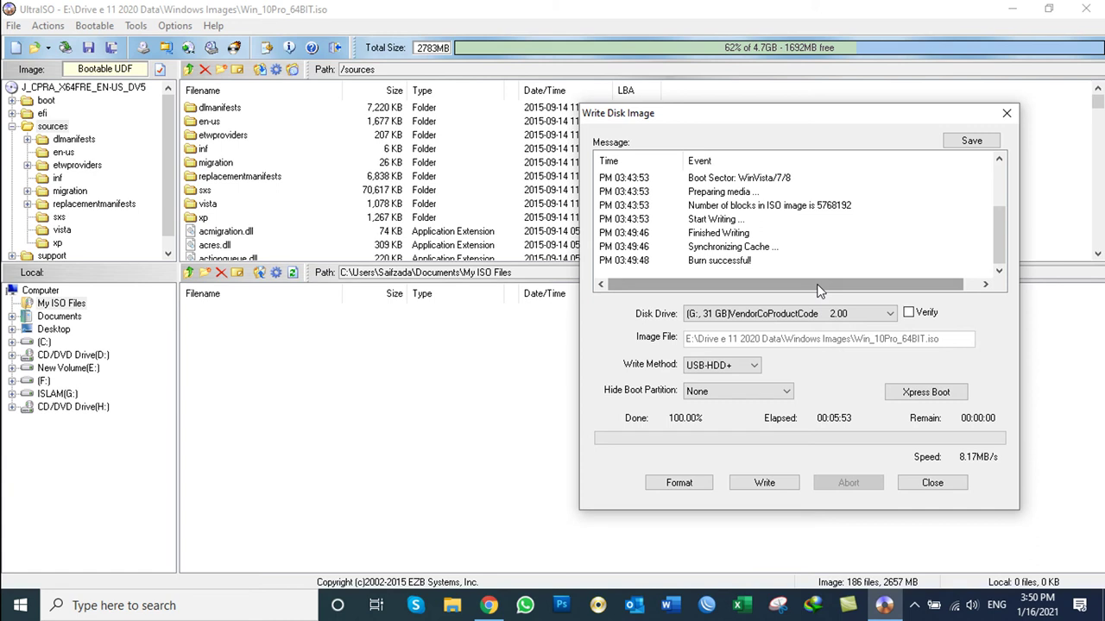
left_click(930, 484)
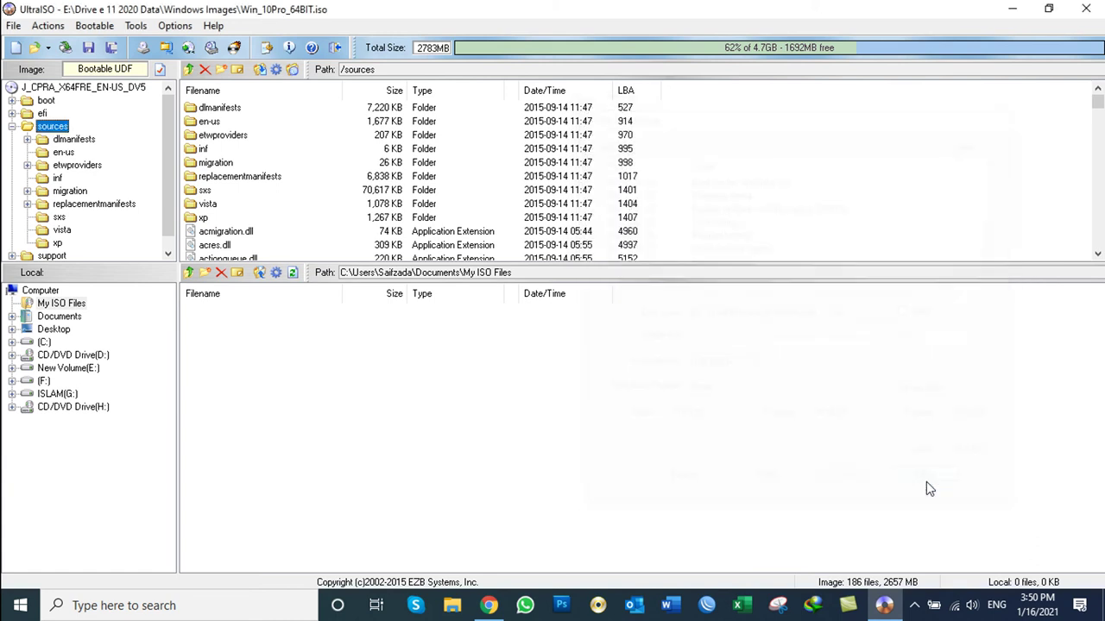
left_click(1087, 10)
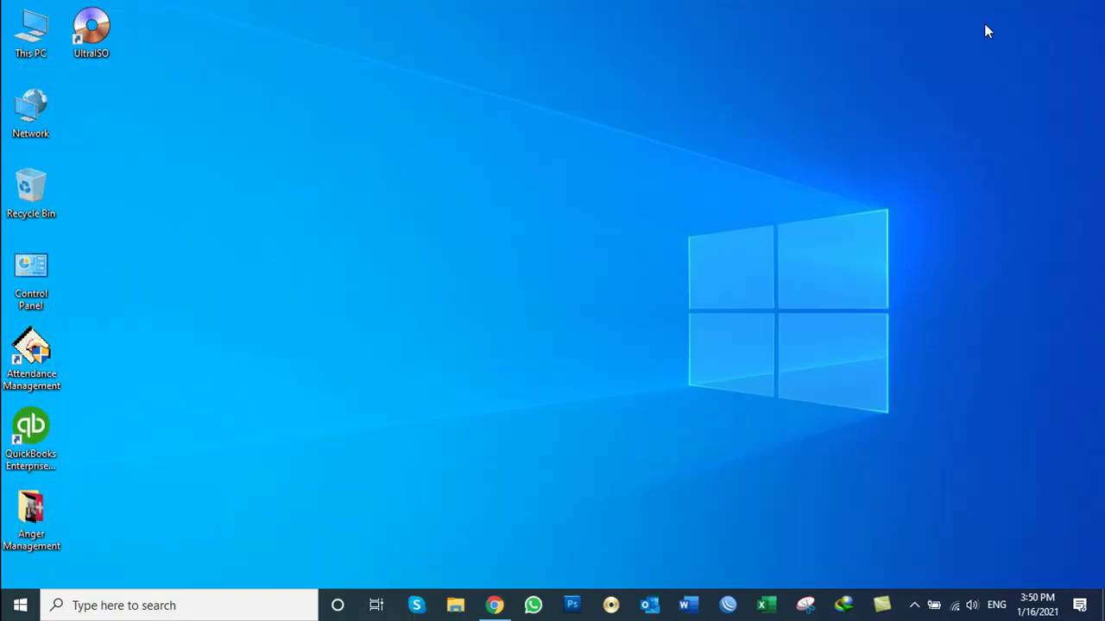
- Check the files on USB drive G: in File Explorer, close the window, and refresh the desktop
double_click(33, 31)
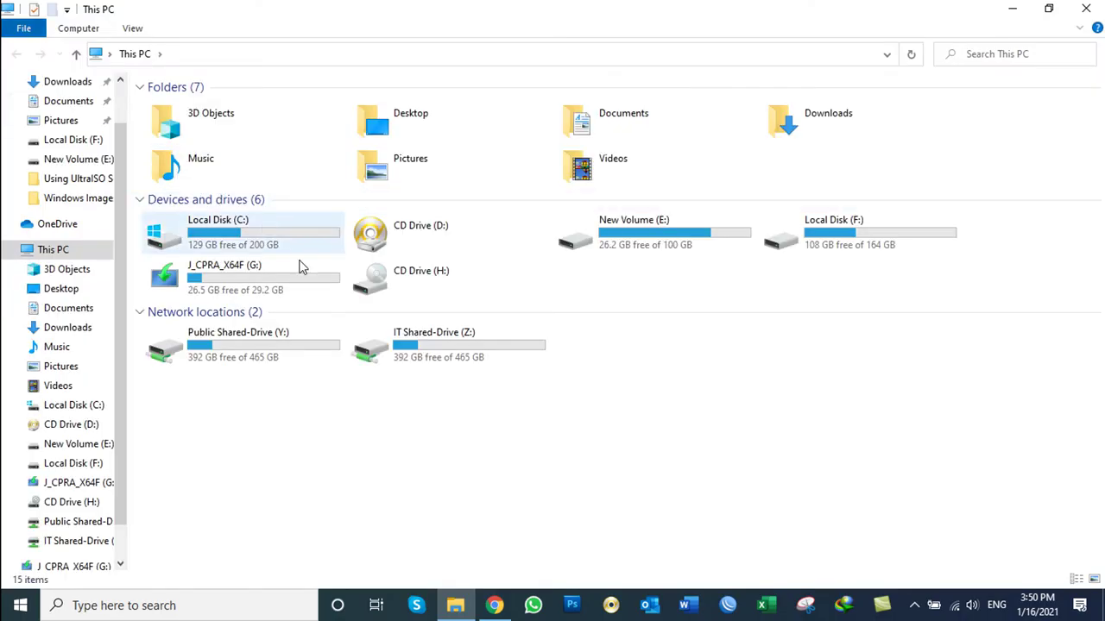
double_click(216, 284)
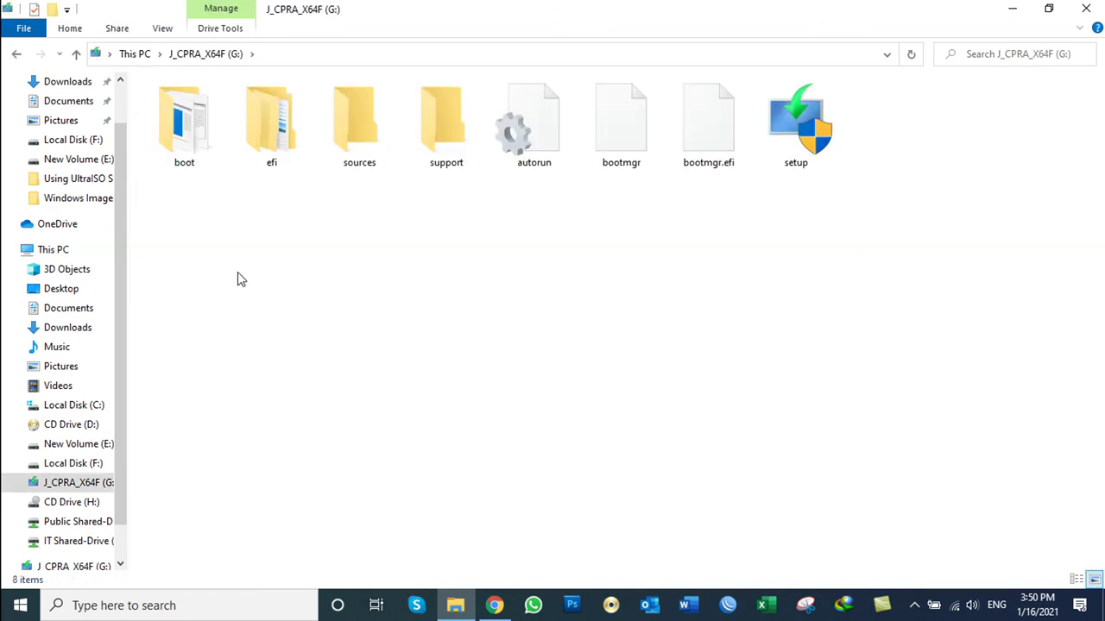
left_click_drag(880, 252, 134, 69)
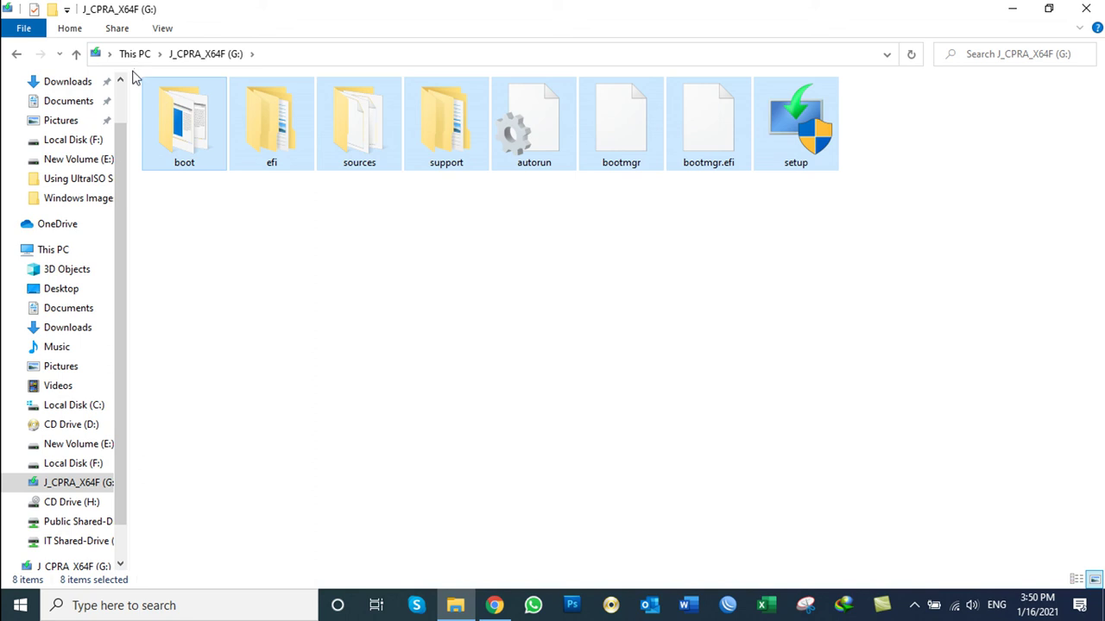
left_click(1086, 9)
right_click(563, 92)
left_click(610, 141)
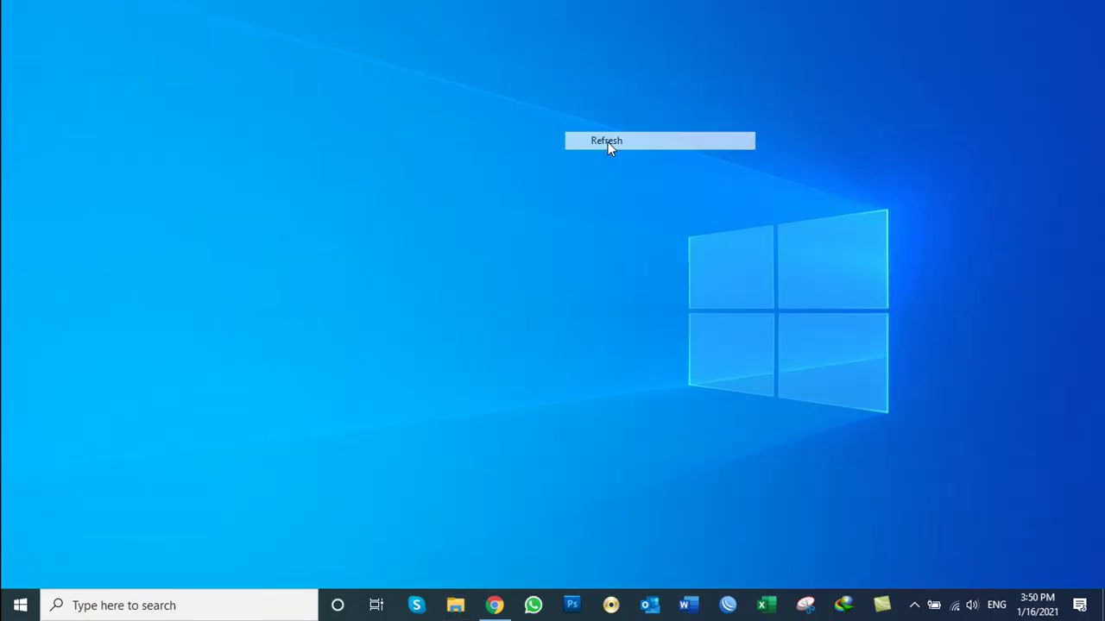